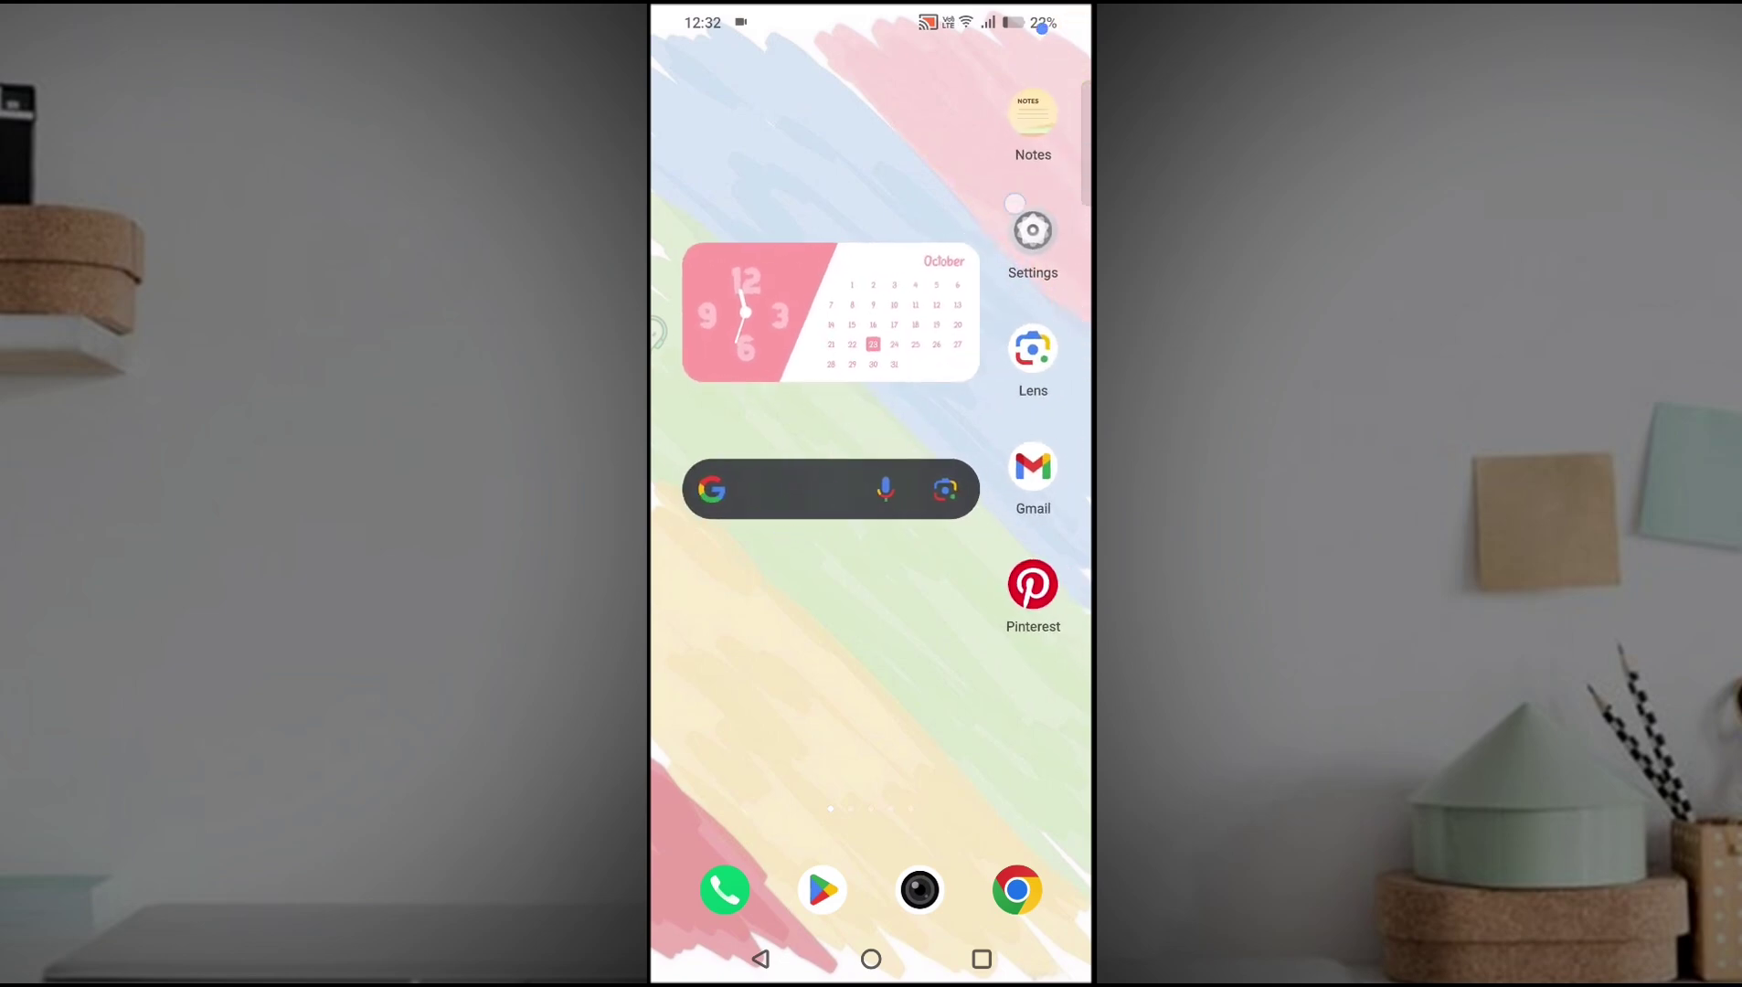
# - Check the quick settings and device settings, then reposition the clock-calendar widget above the search bar
pyautogui.moveTo(1042, 28); pyautogui.dragTo(1041, 408)
pyautogui.moveTo(871, 408); pyautogui.dragTo(871, 816)
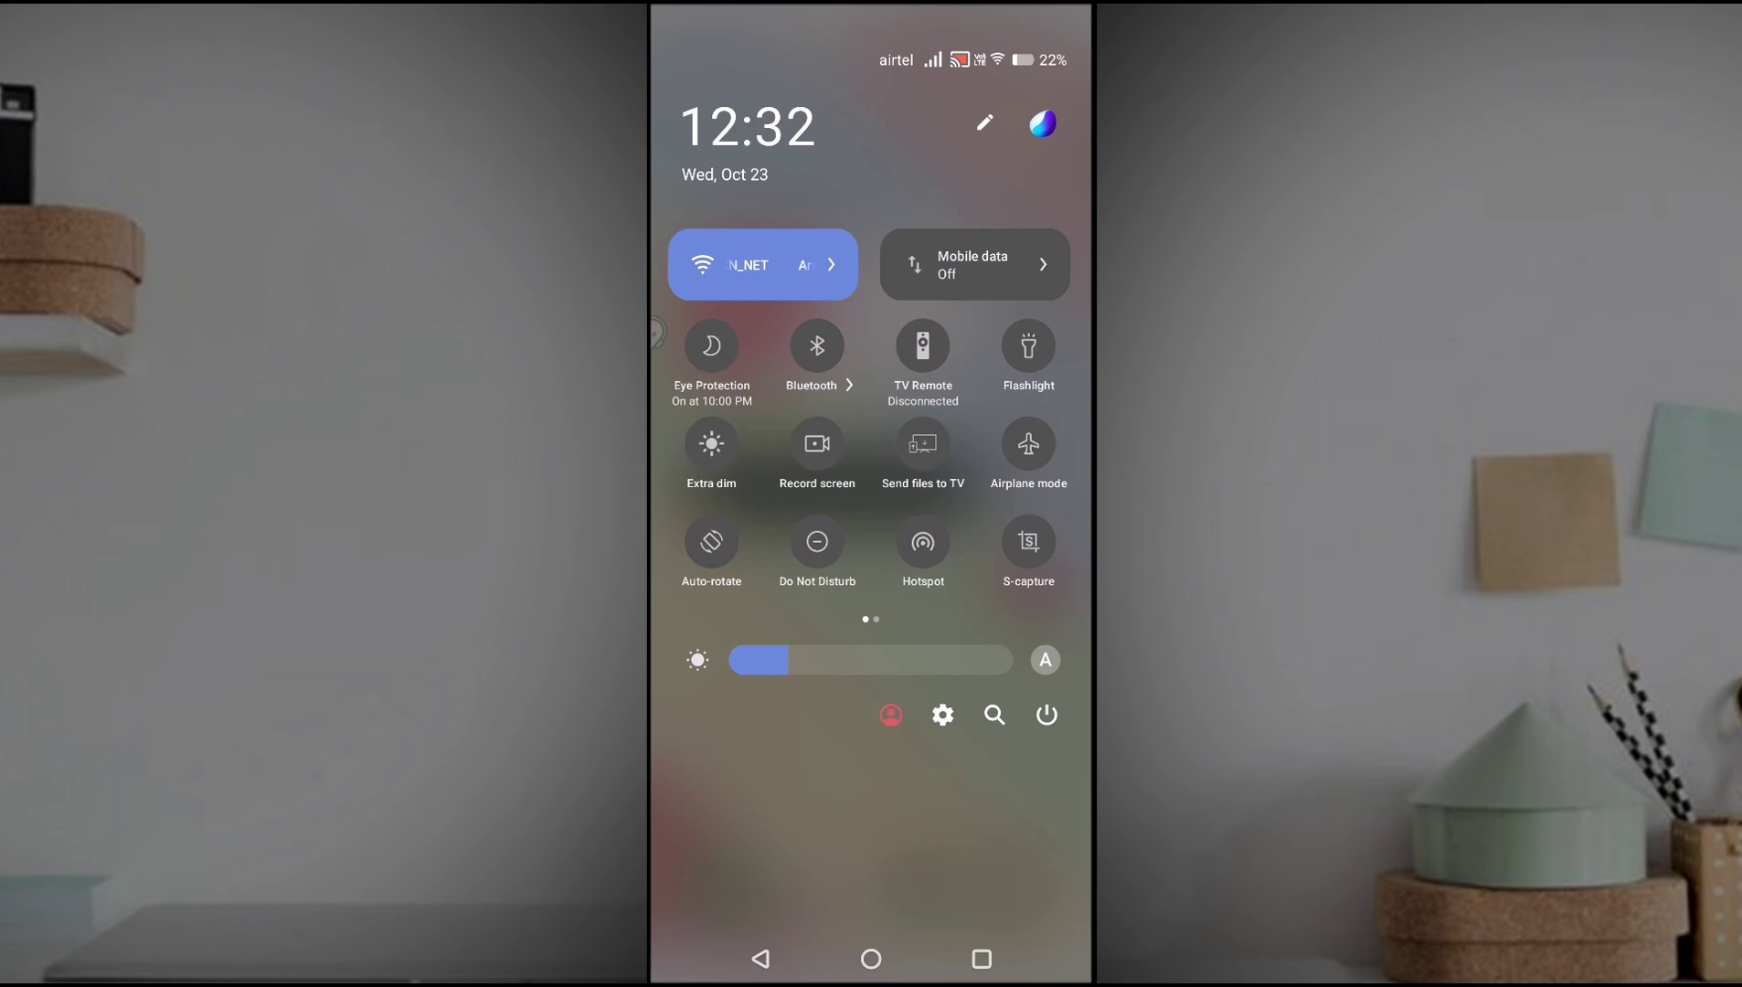
pyautogui.click(942, 714)
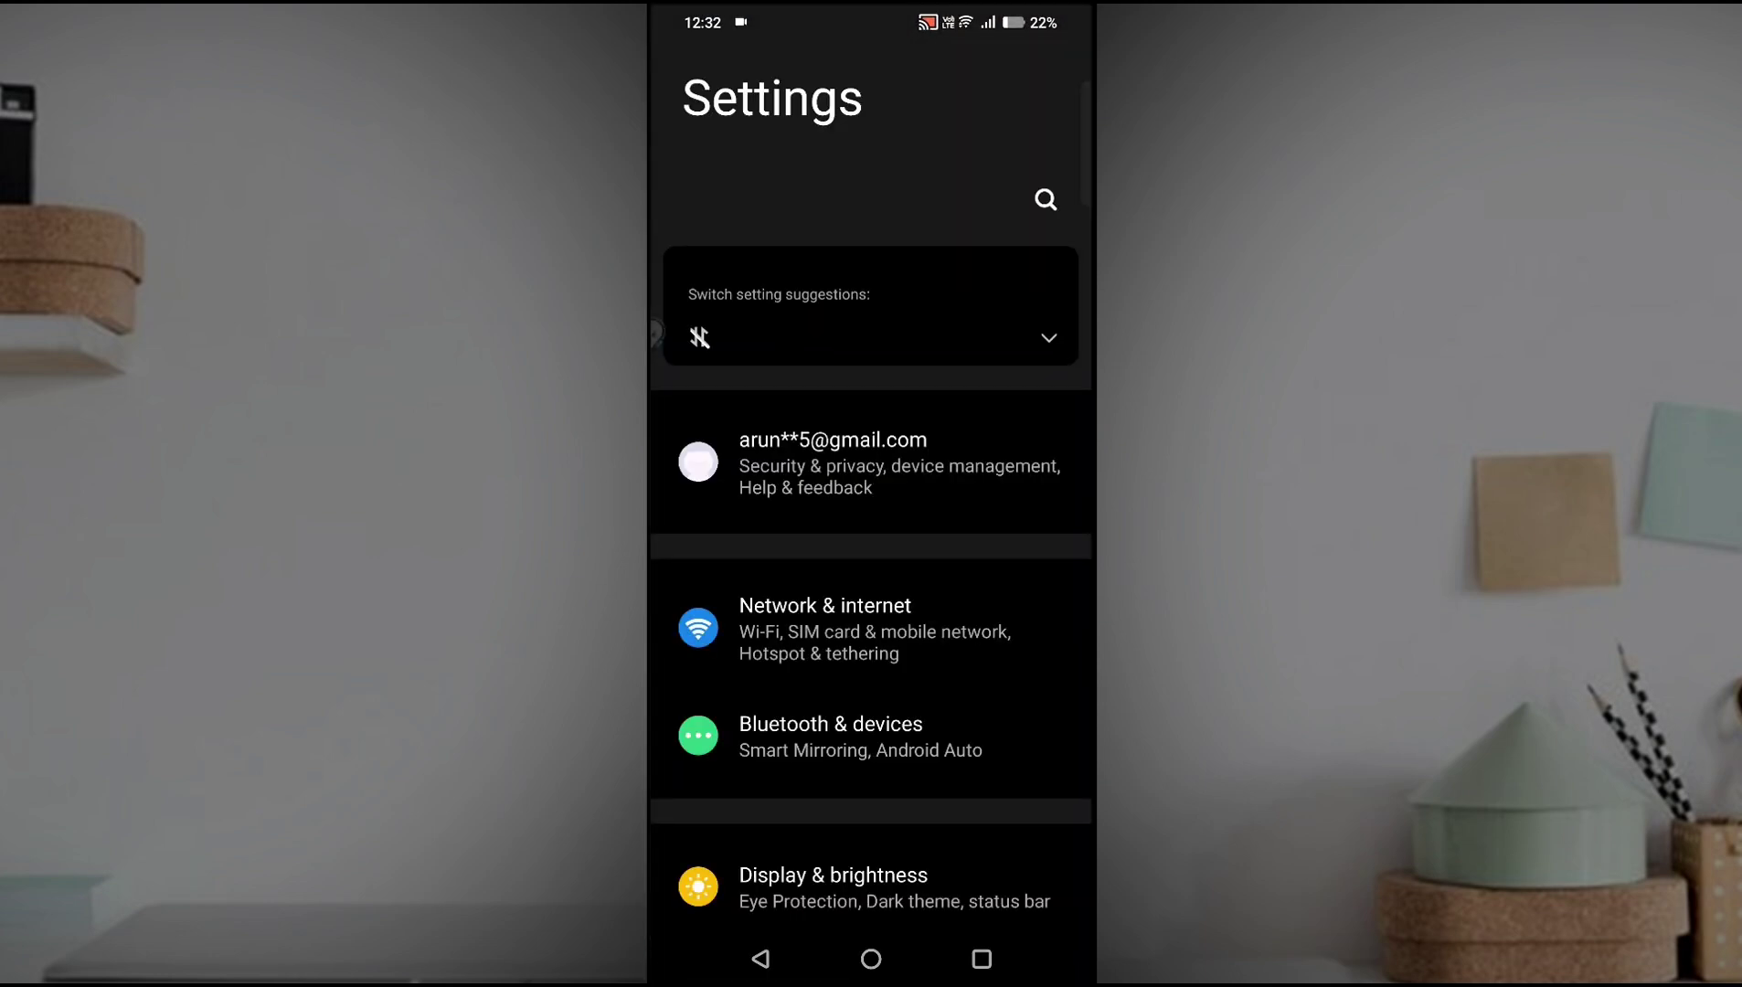
pyautogui.click(871, 959)
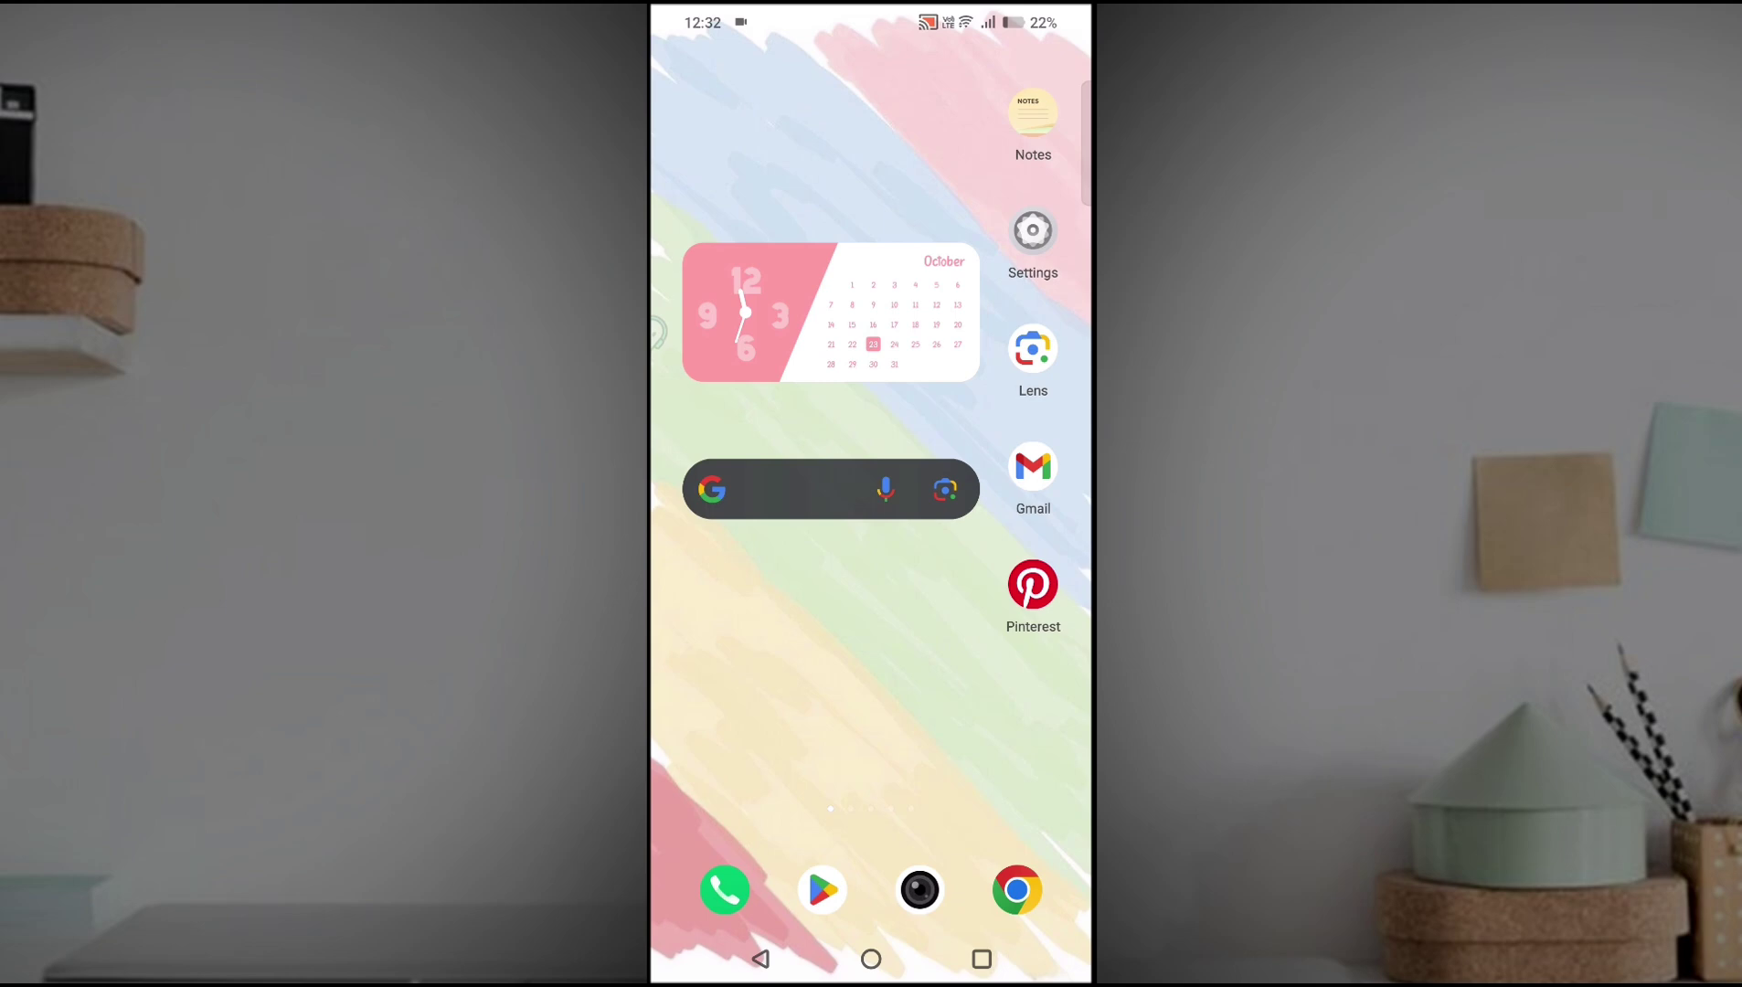
pyautogui.moveTo(855, 265)
pyautogui.mouseDown()
pyautogui.moveTo(877, 164)
pyautogui.moveTo(878, 734)
pyautogui.moveTo(885, 689)
pyautogui.mouseUp()
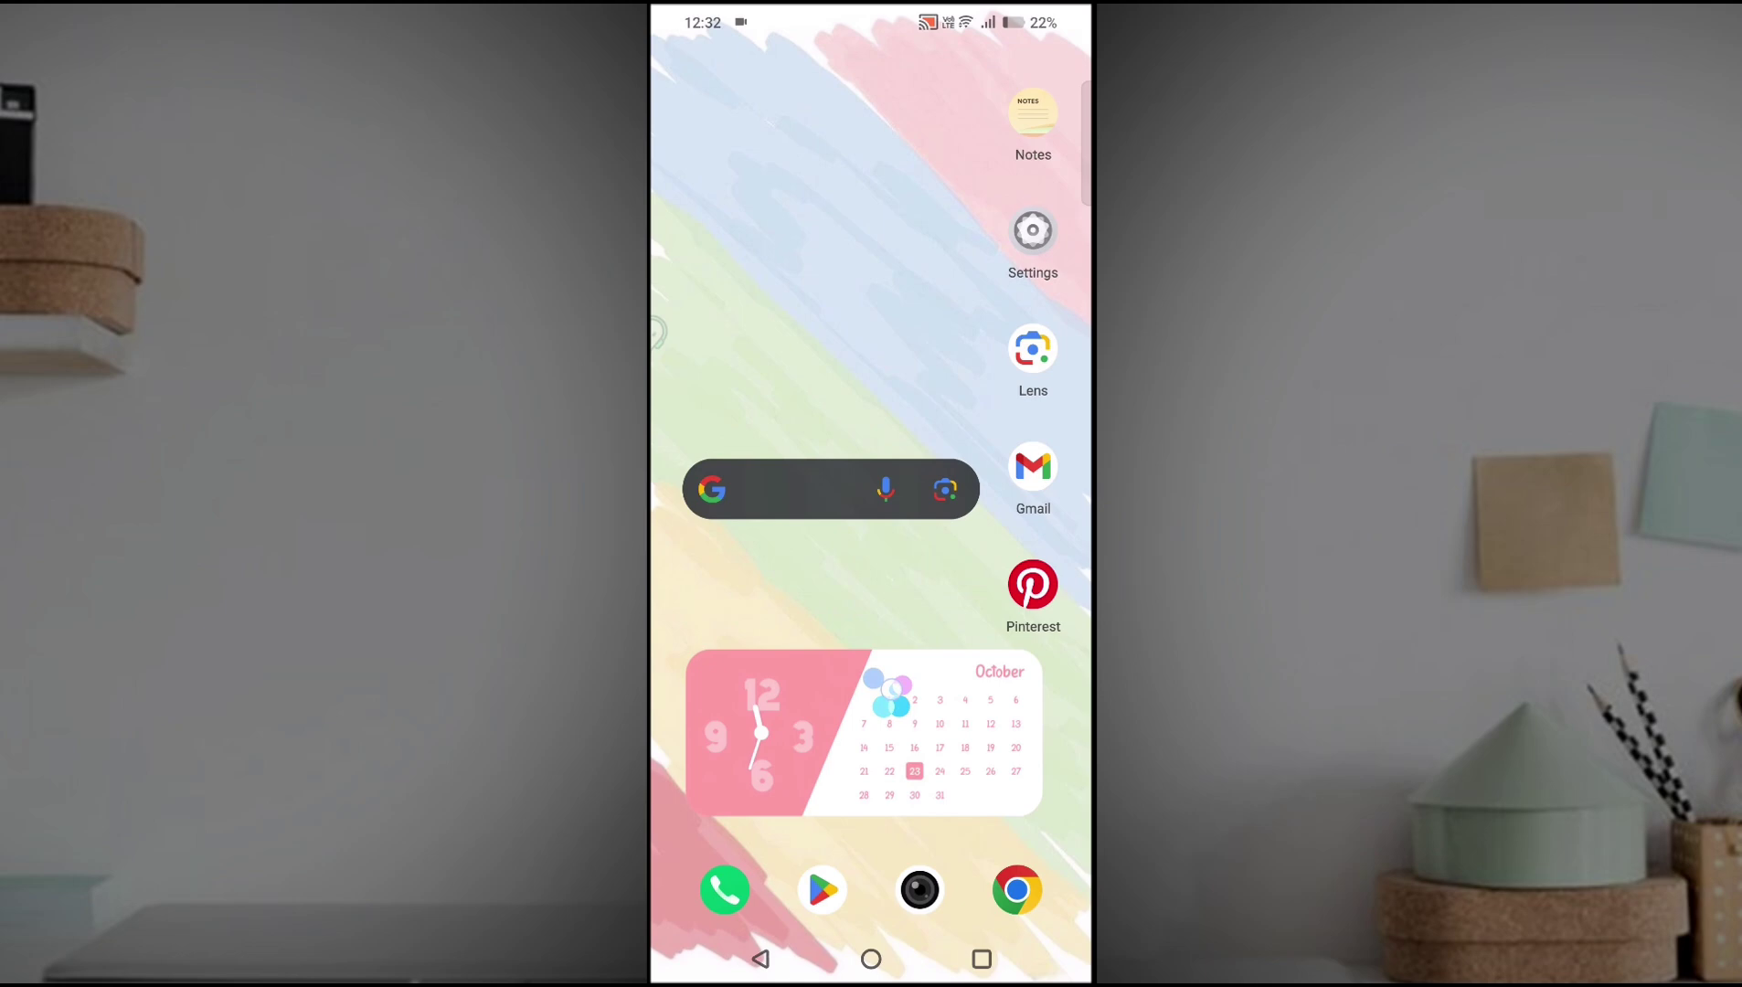
pyautogui.moveTo(882, 691); pyautogui.dragTo(858, 206)
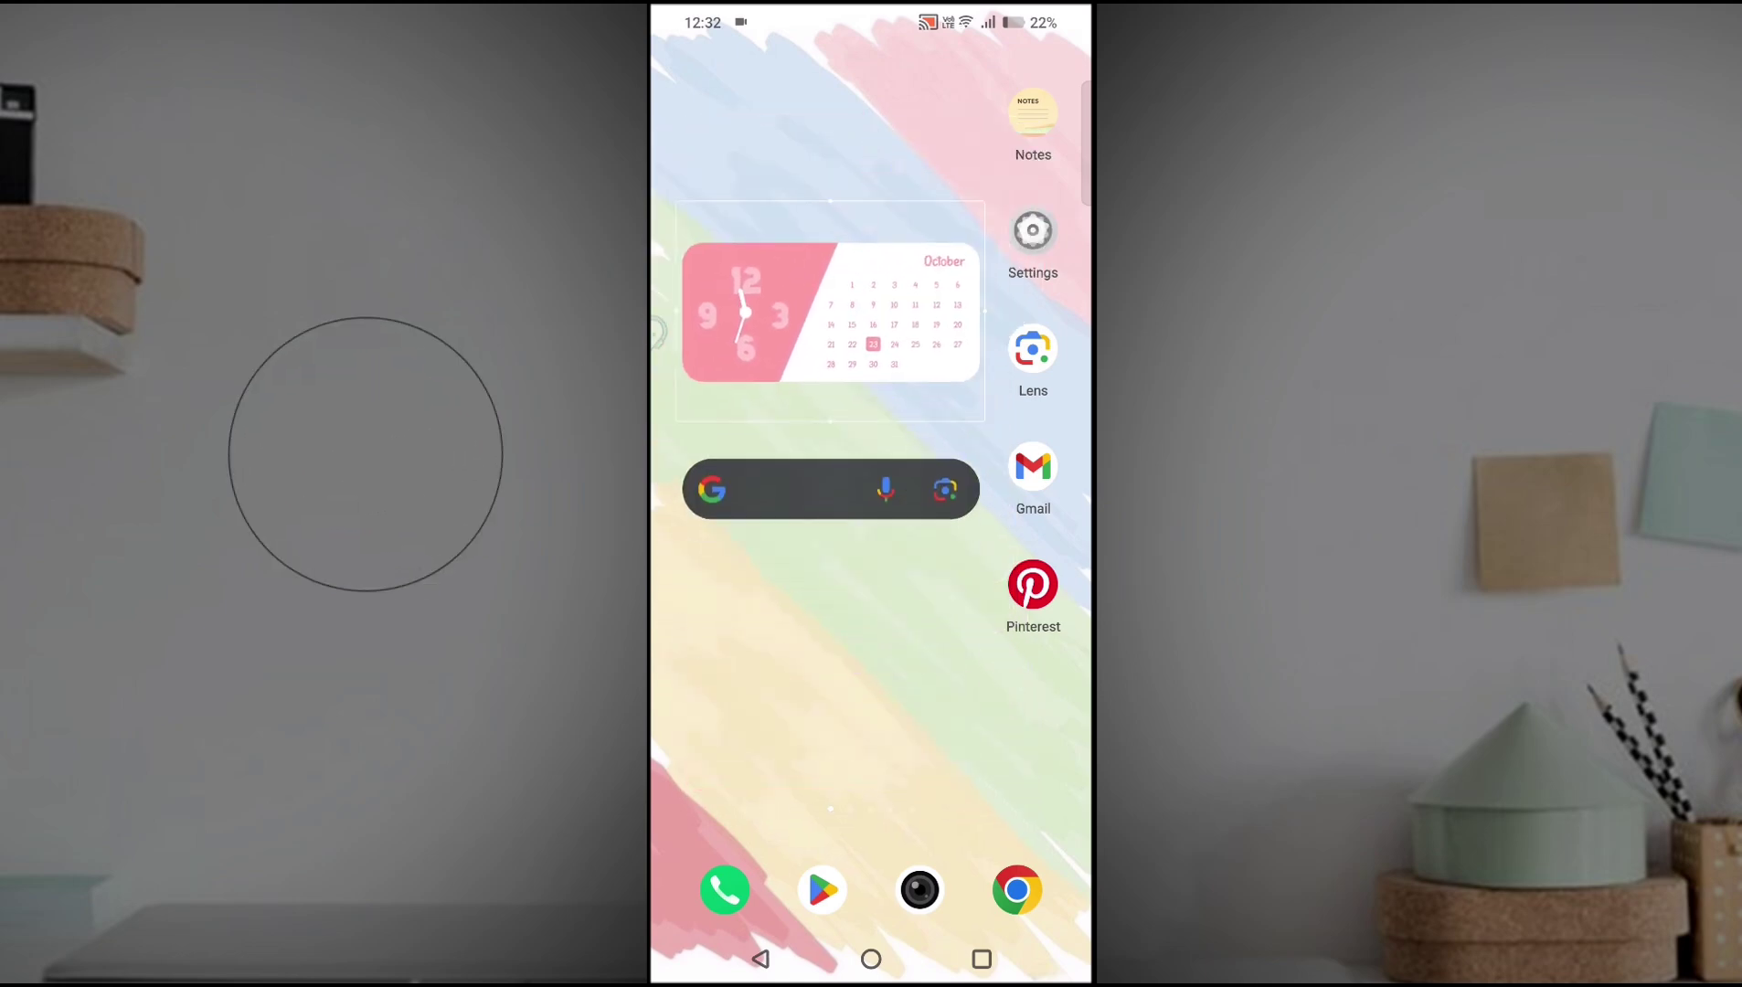
# - Remove the clock-calendar widget, then remove the Google search bar widget
pyautogui.click(844, 313)
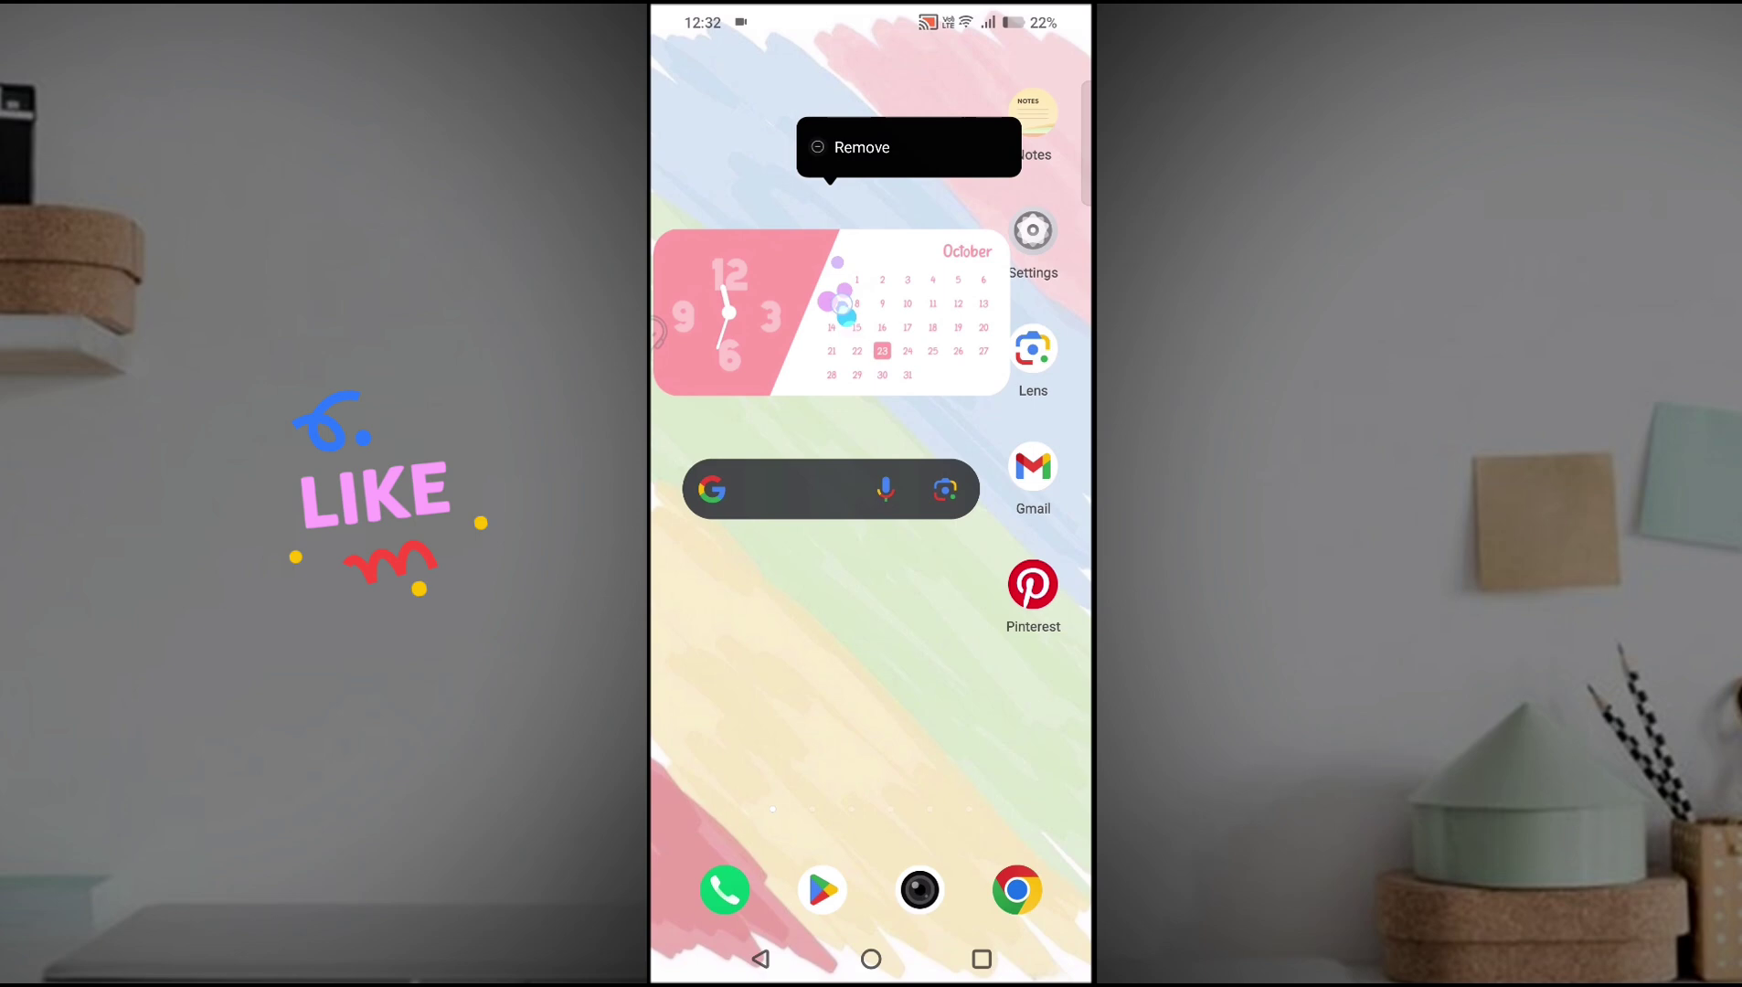
pyautogui.click(915, 158)
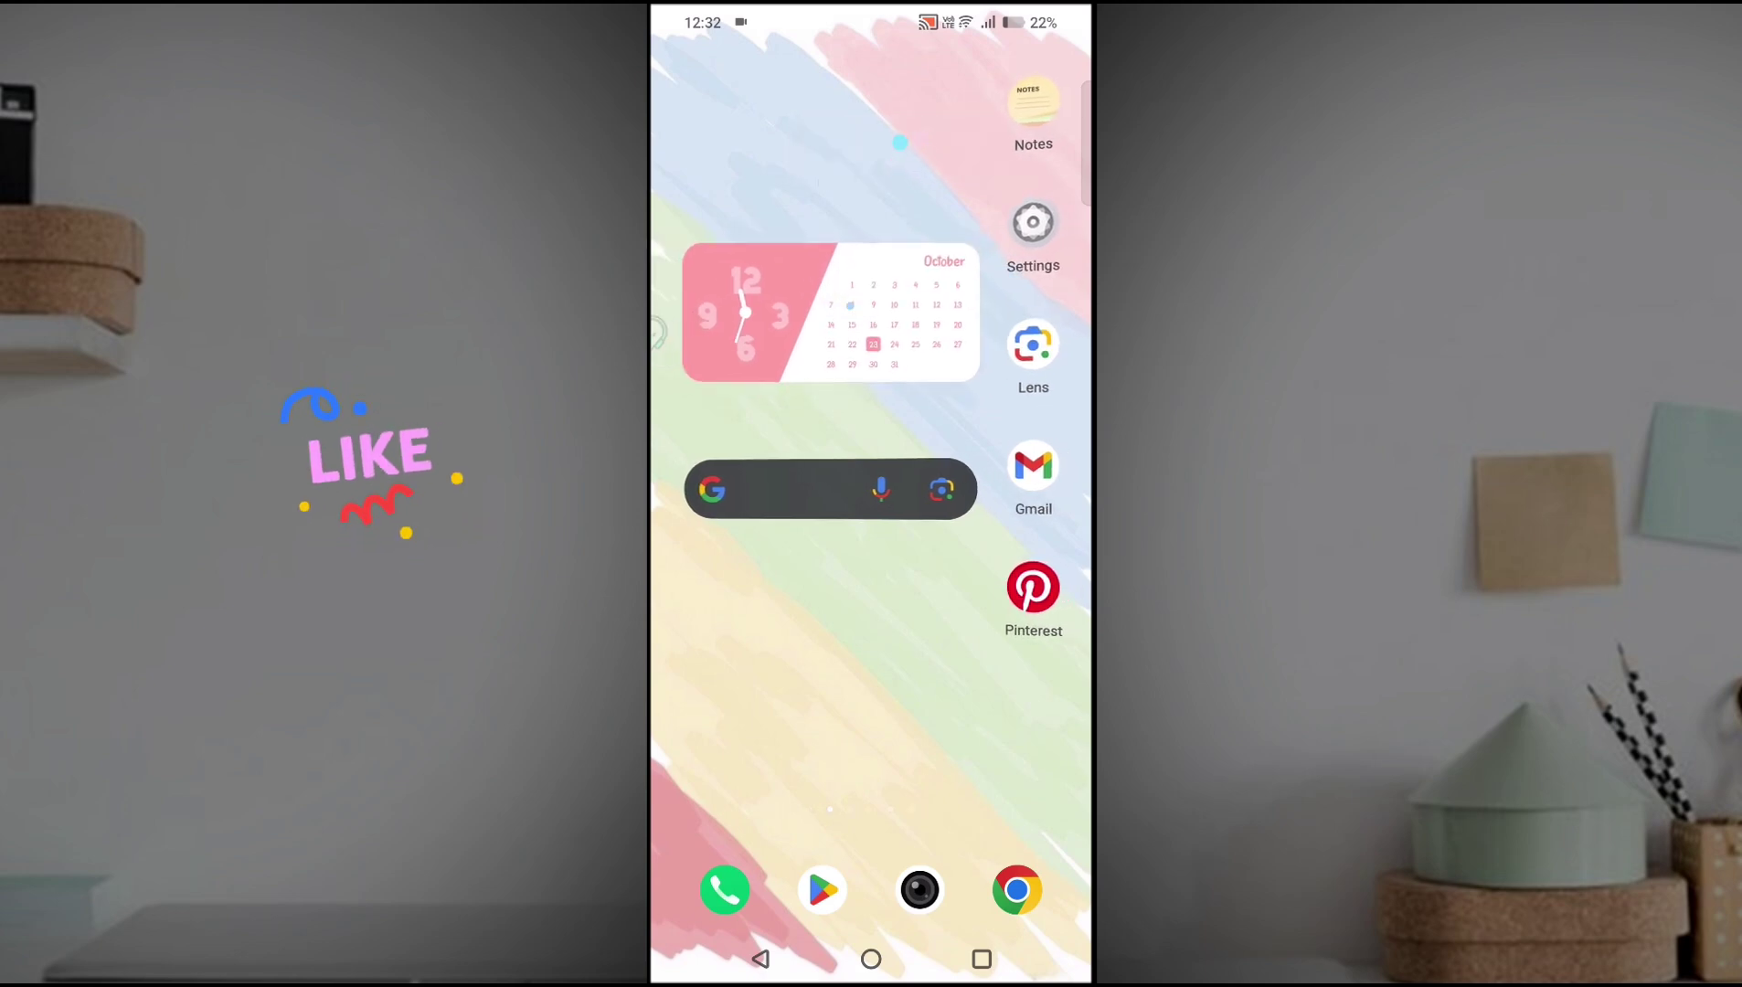
pyautogui.click(860, 281)
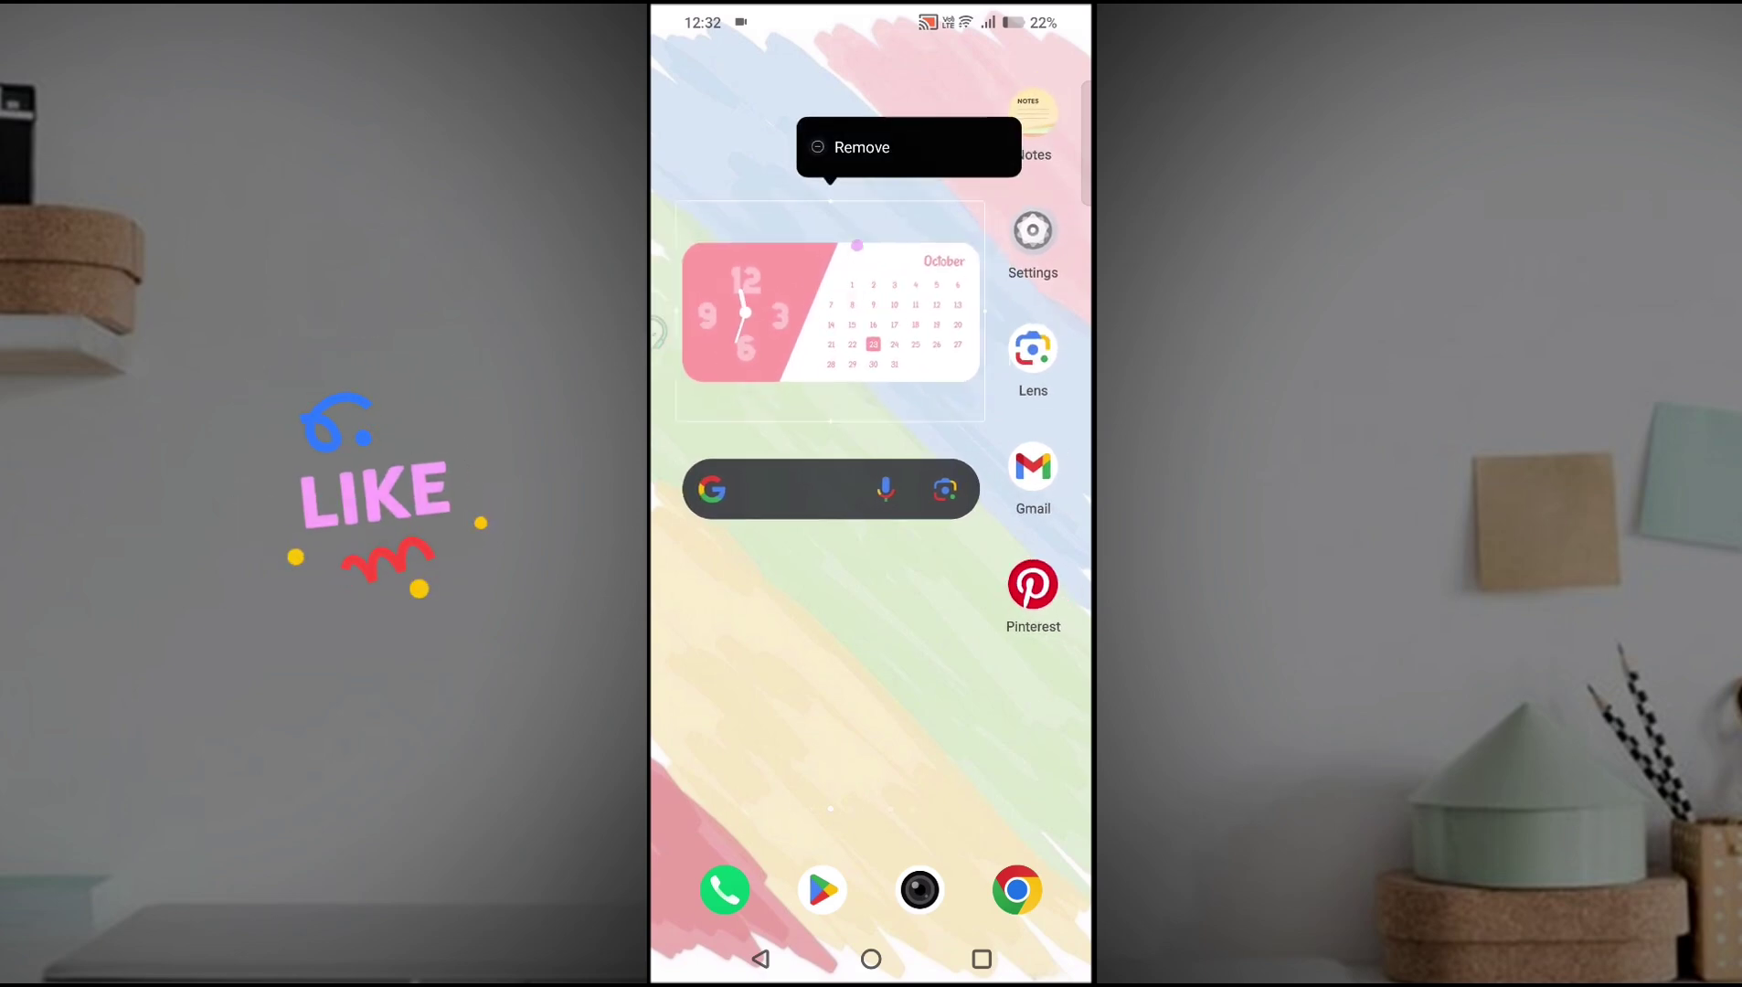
pyautogui.click(877, 146)
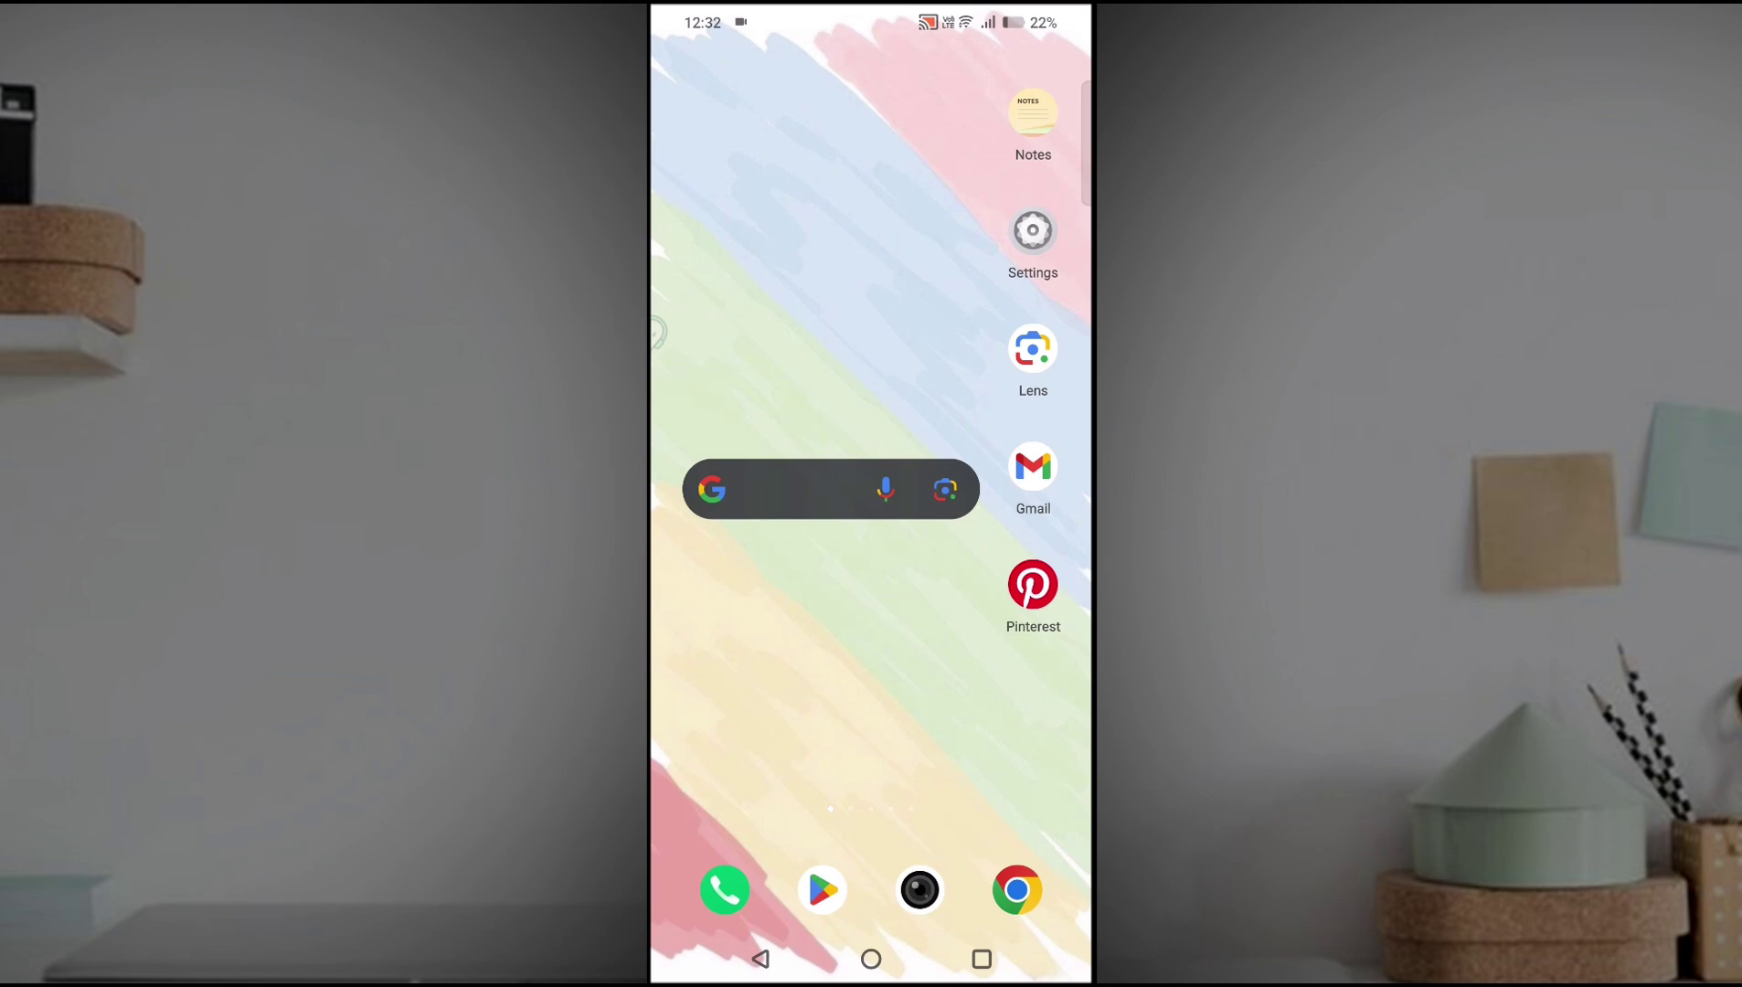
pyautogui.click(807, 497)
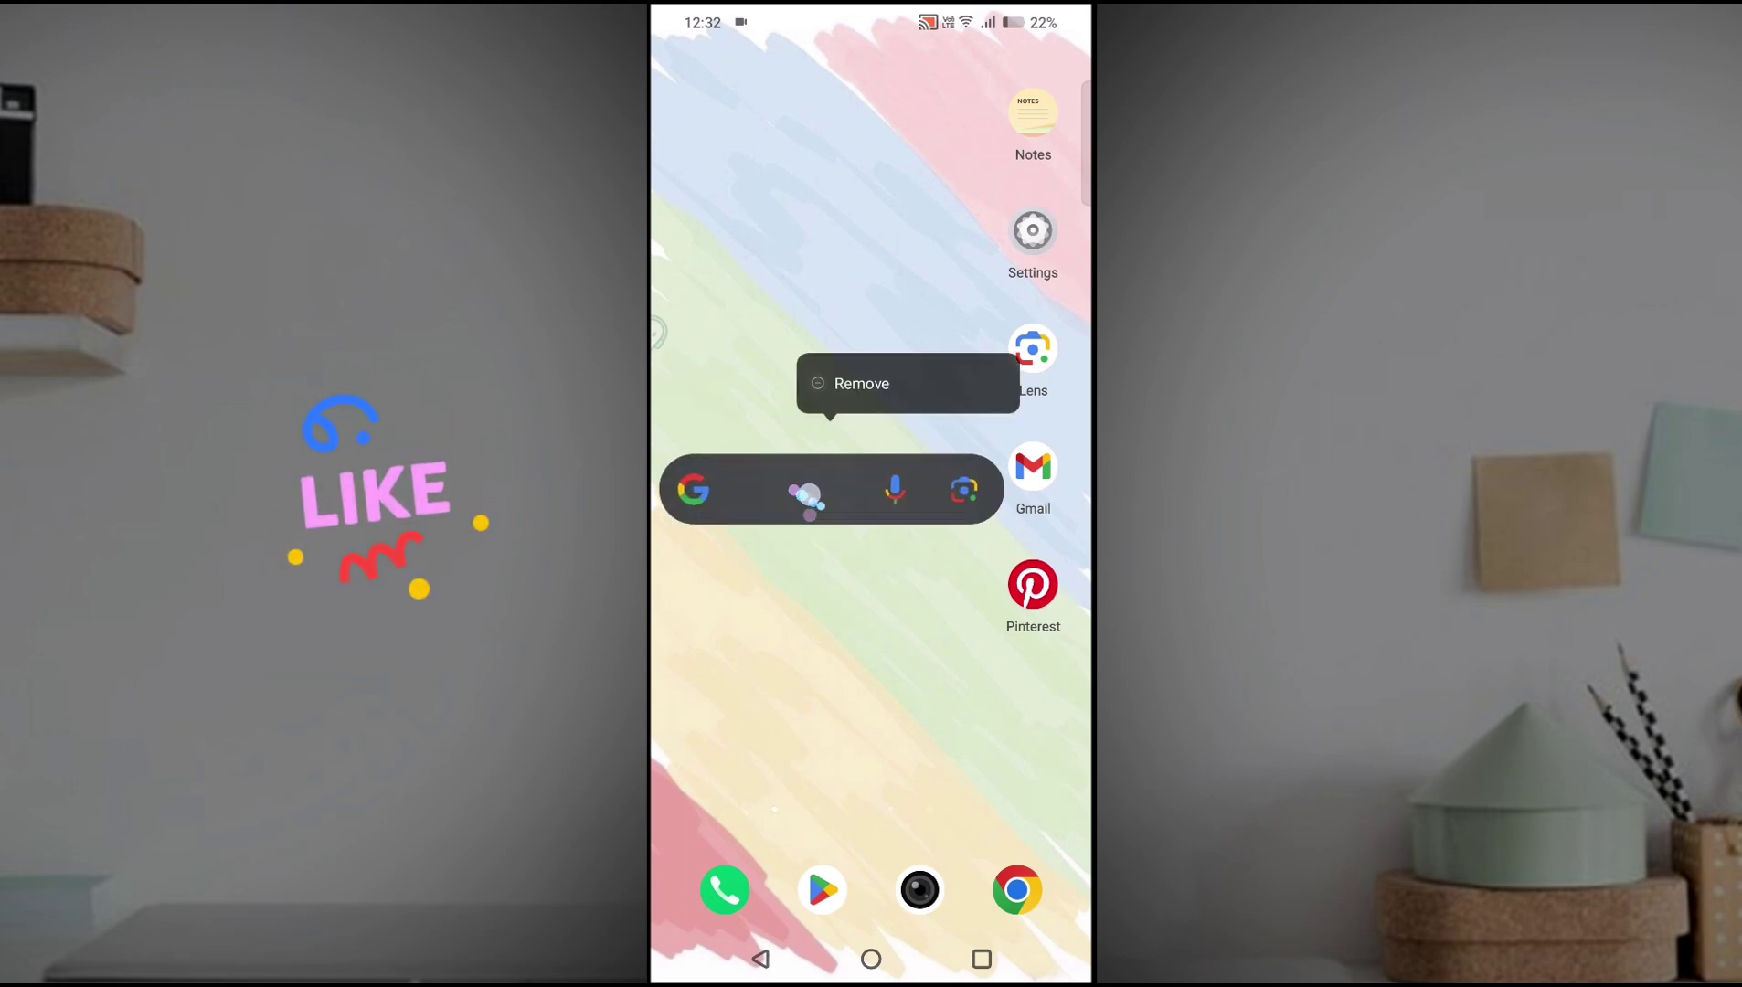
pyautogui.click(858, 382)
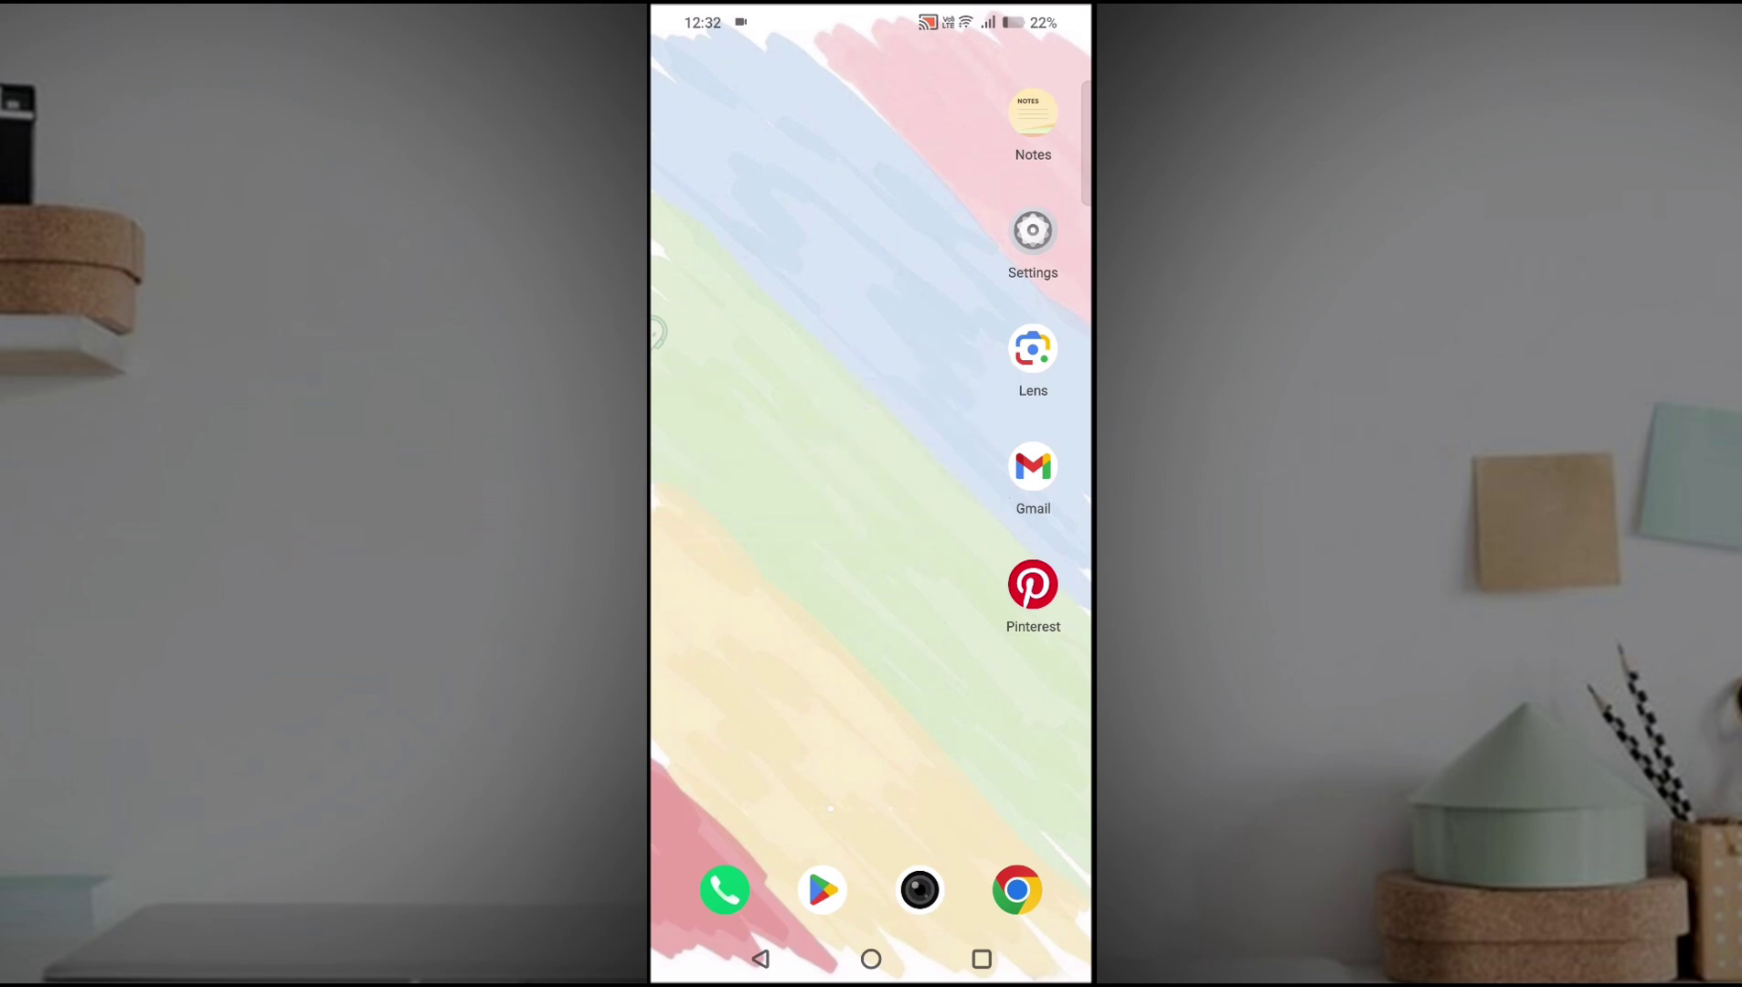
pyautogui.moveTo(745, 220); pyautogui.dragTo(846, 227)
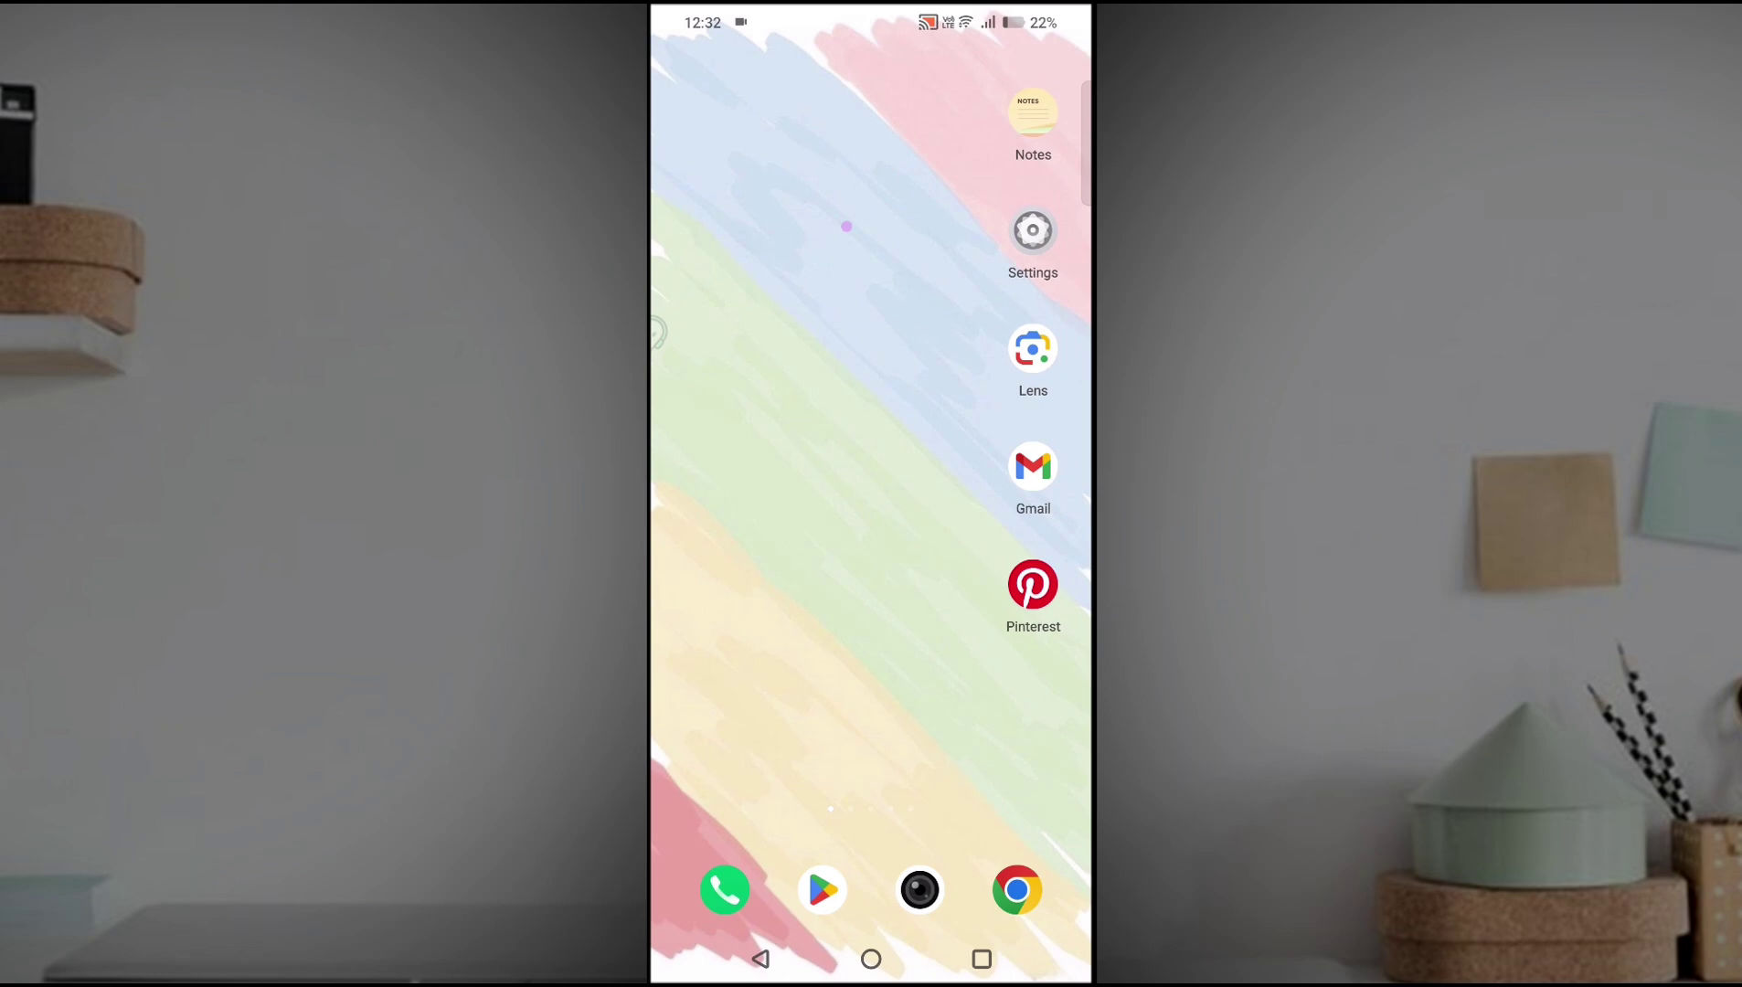